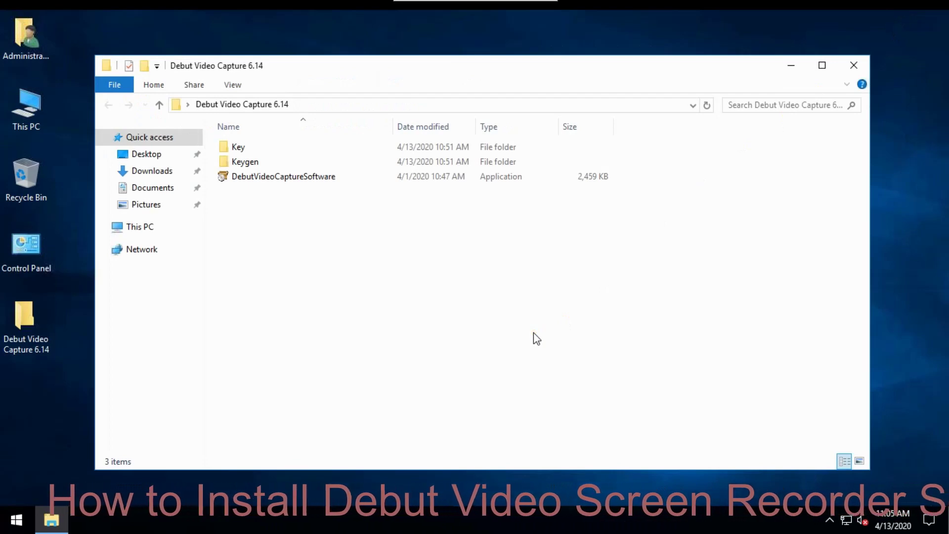
# Look through the contents of the Keygen and Key folders inside Debut Video Capture 6.14, ending back in the parent folder
pyautogui.click(295, 179)
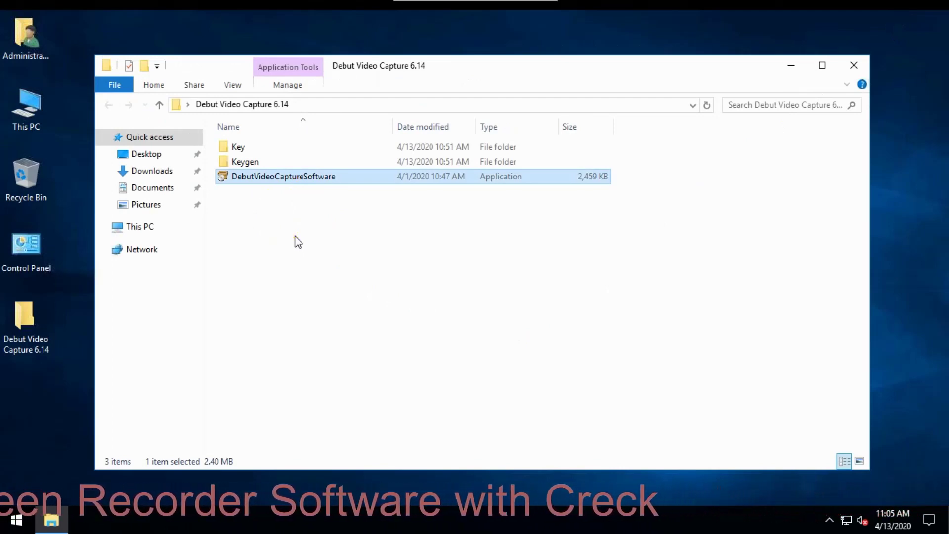
pyautogui.doubleClick(259, 179)
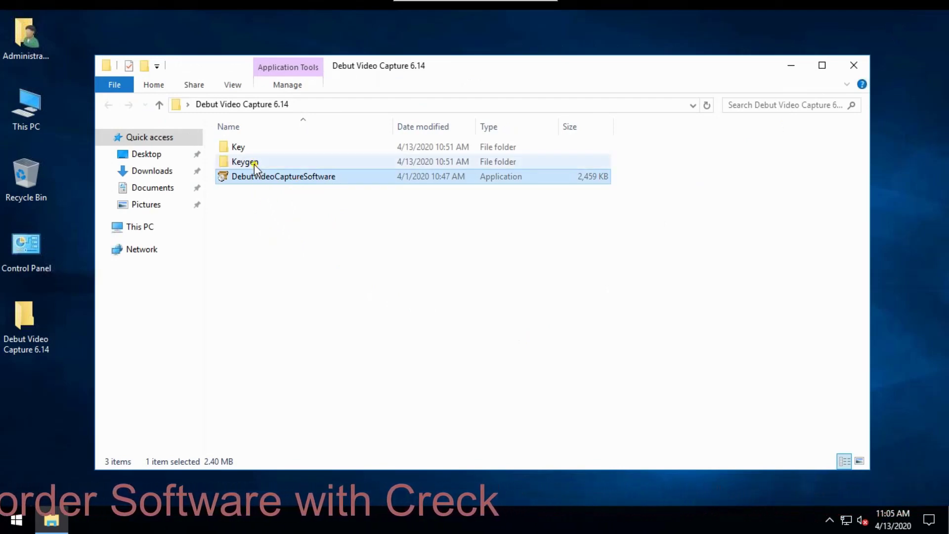
pyautogui.click(254, 164)
pyautogui.doubleClick(254, 164)
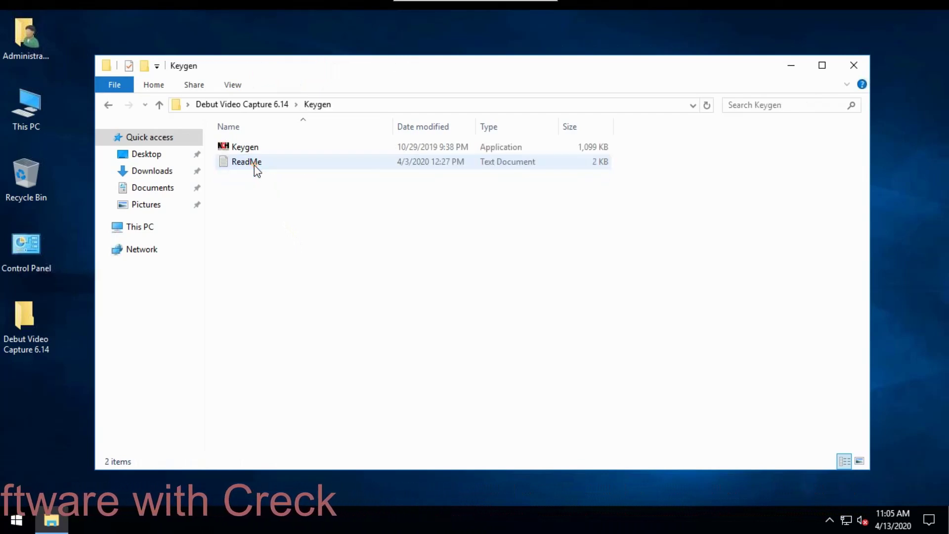
pyautogui.press('BackSpace')
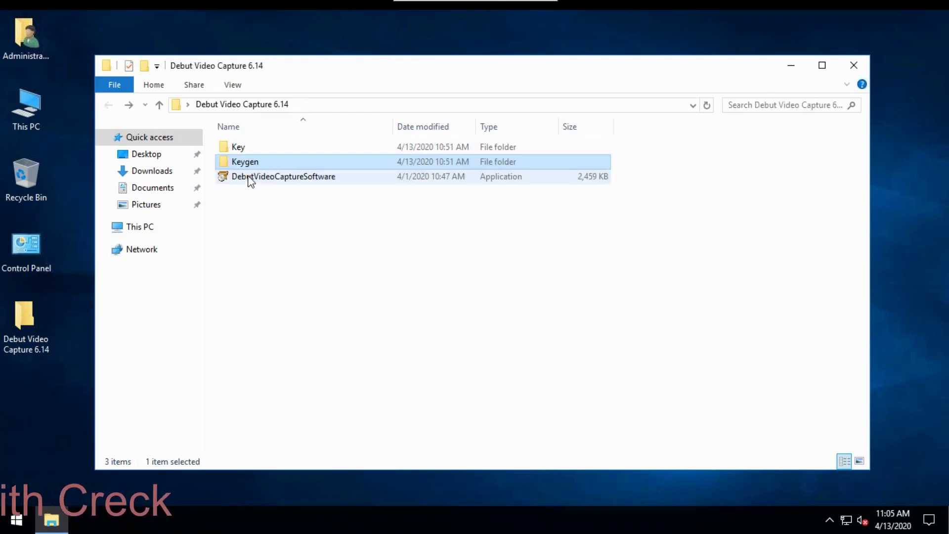
pyautogui.doubleClick(244, 147)
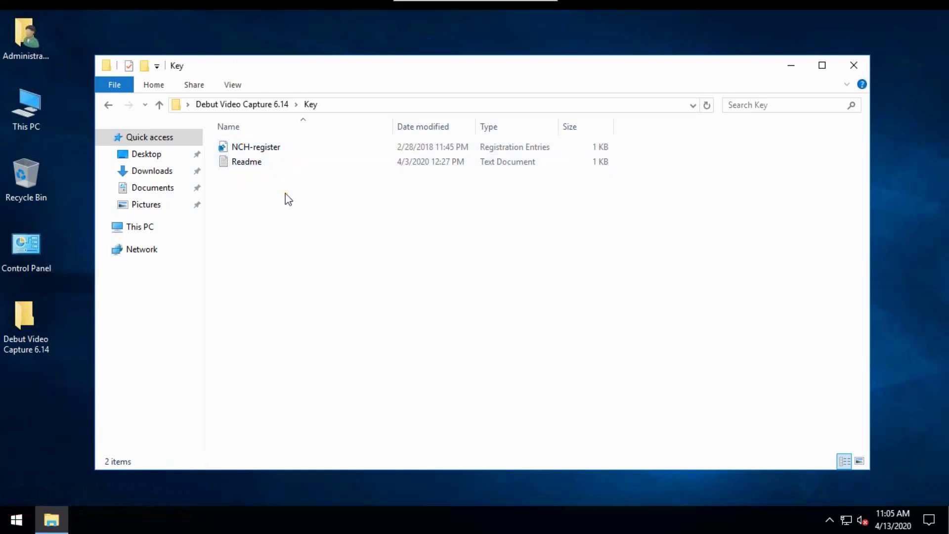
pyautogui.press('BackSpace')
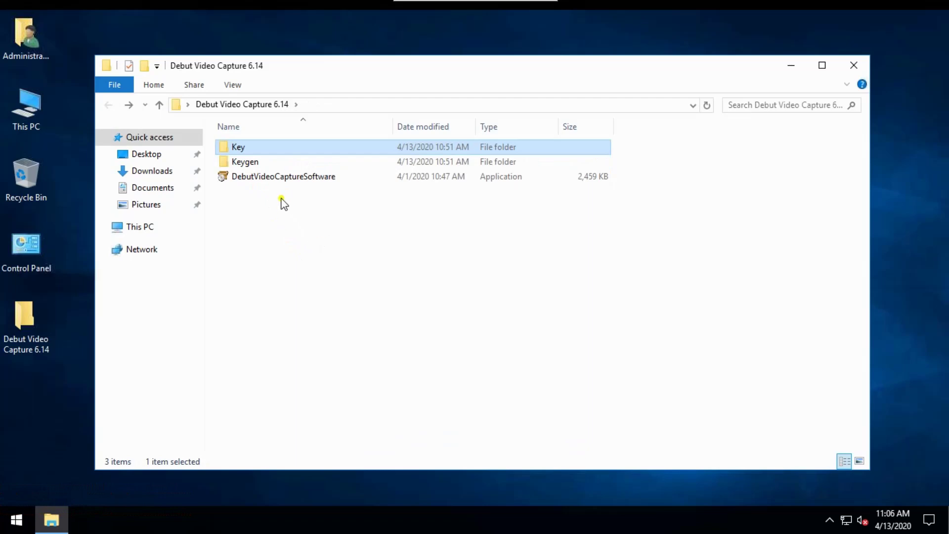
# Install Debut v 6.14 from DebutVideoCaptureSoftware with the license terms accepted, and bring up its main window
pyautogui.click(282, 178)
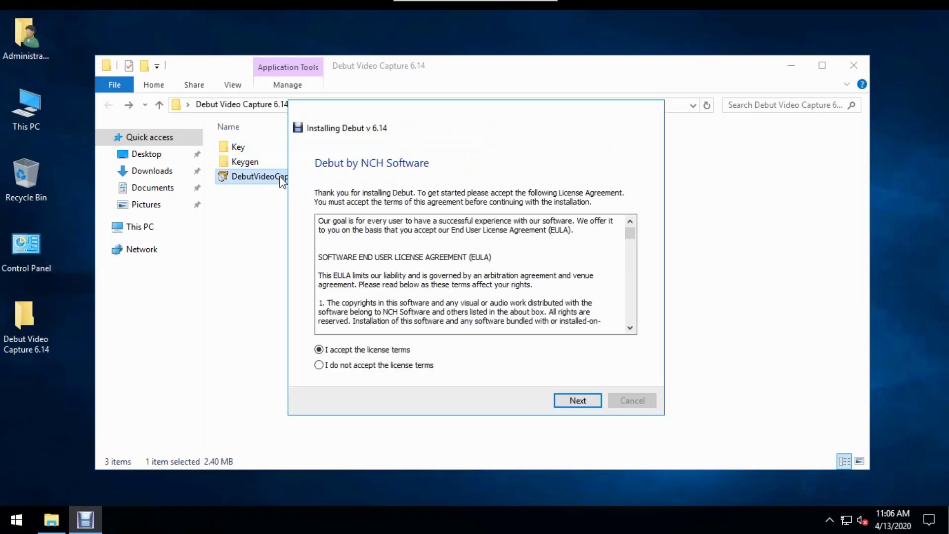
pyautogui.click(574, 401)
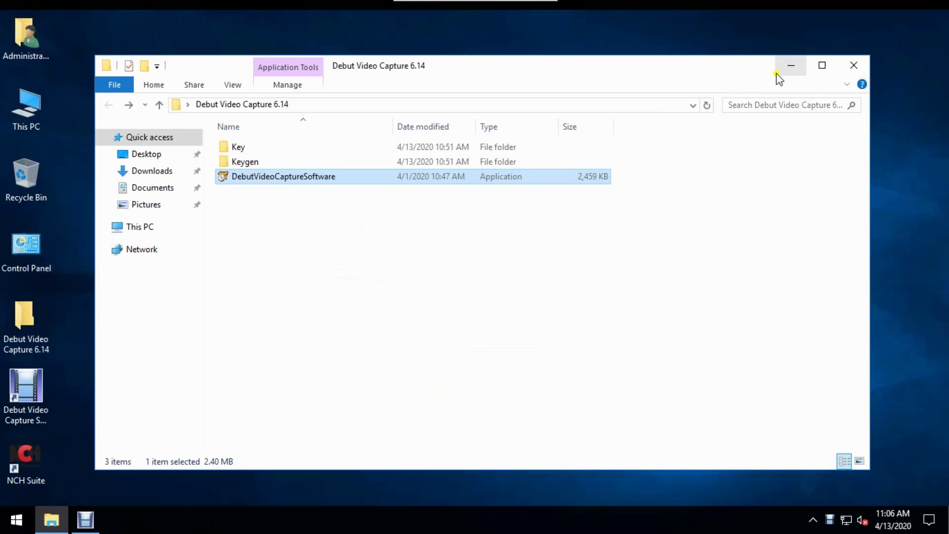
pyautogui.click(88, 521)
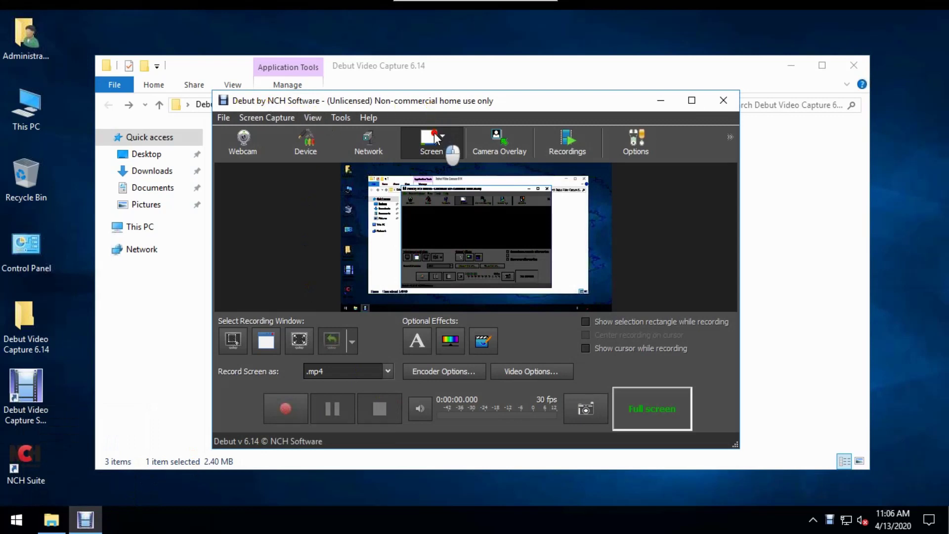
# Move the Debut window aside so the file names in the Debut Video Capture 6.14 folder are uncovered
pyautogui.moveTo(432, 104); pyautogui.dragTo(452, 99)
pyautogui.moveTo(444, 138); pyautogui.dragTo(444, 150)
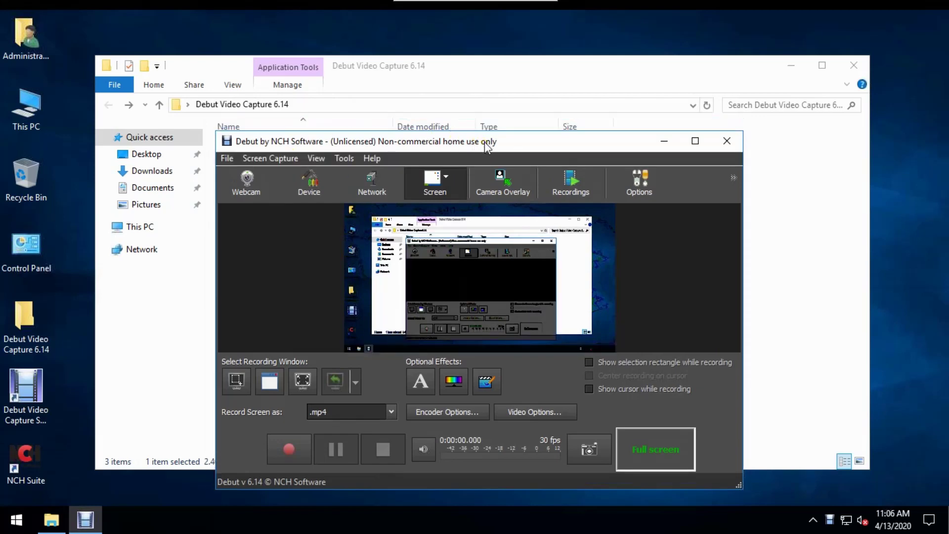
pyautogui.moveTo(509, 144); pyautogui.dragTo(654, 102)
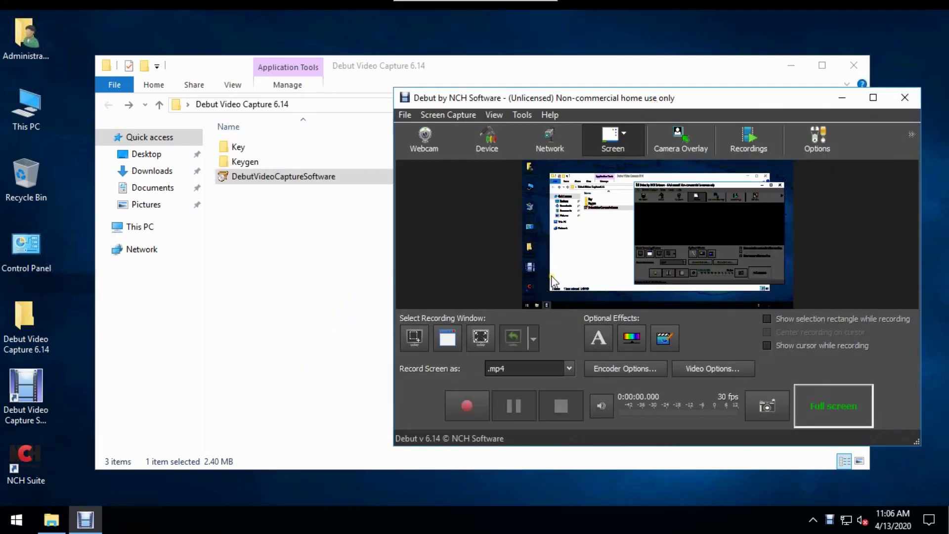
# Examine Debut's version, licensed user and license terms in its About information, and close it
pyautogui.click(550, 115)
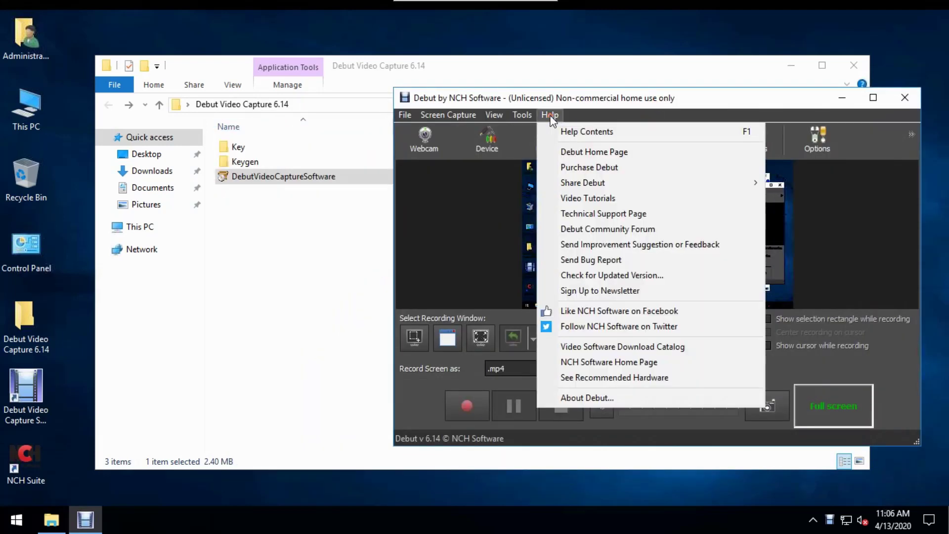
pyautogui.click(588, 398)
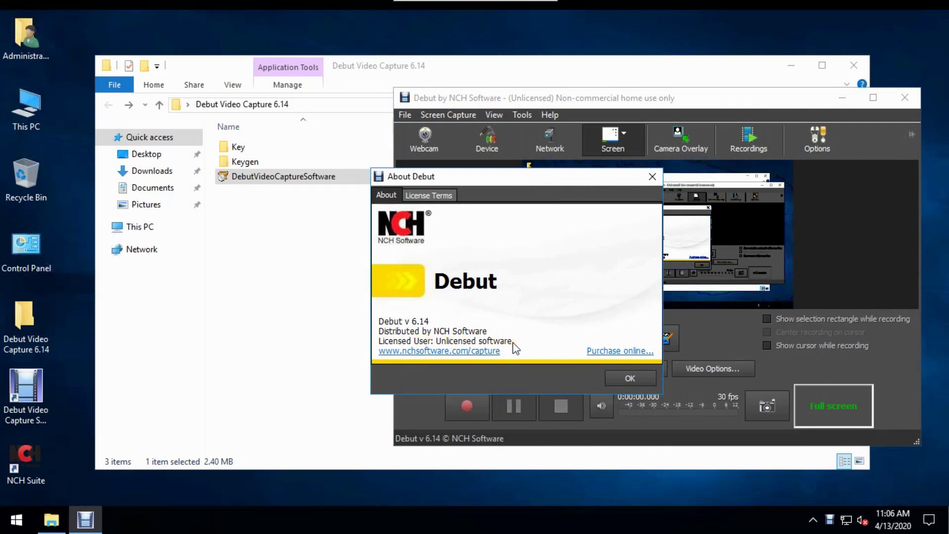
pyautogui.click(437, 195)
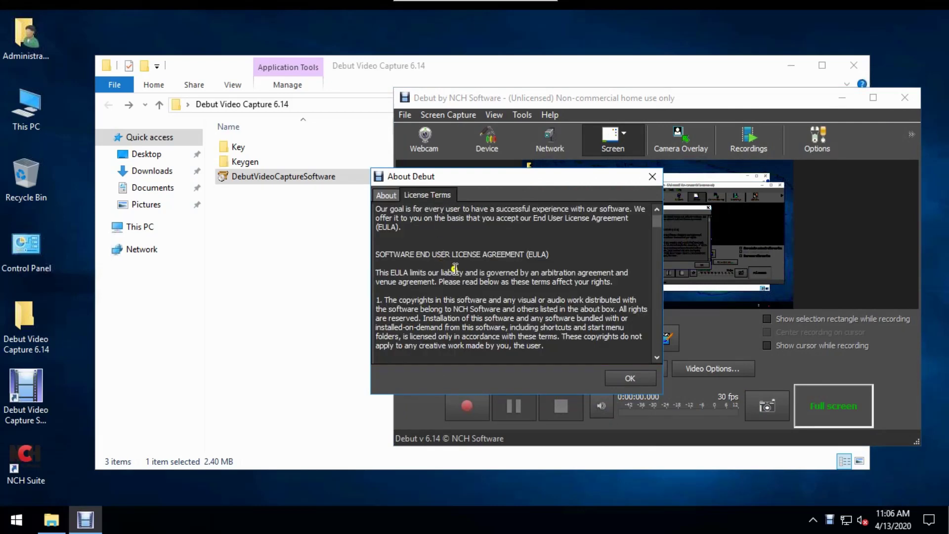
pyautogui.click(632, 378)
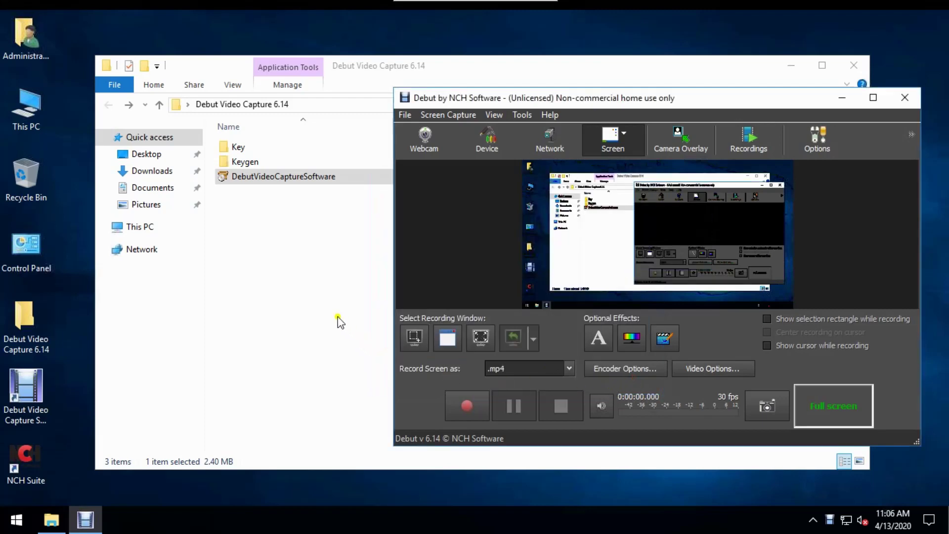
# Read the ReadMe text file in the Keygen folder through to its last instruction and minimize it
pyautogui.doubleClick(248, 165)
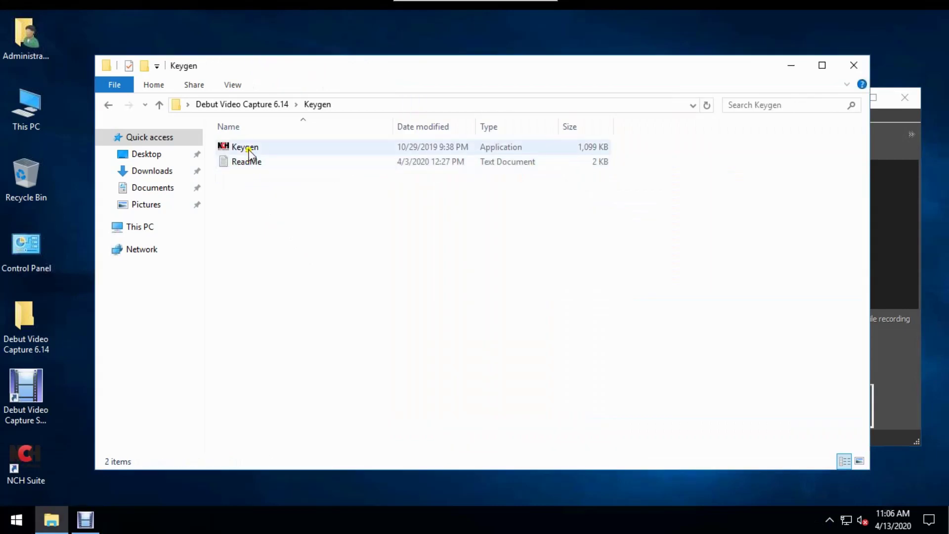
pyautogui.doubleClick(237, 162)
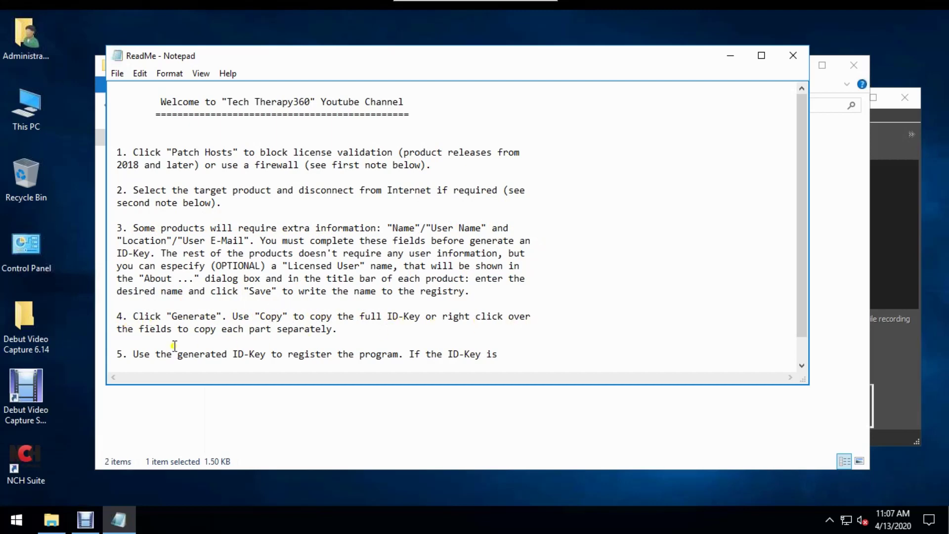
pyautogui.scroll(-1, 425, 348)
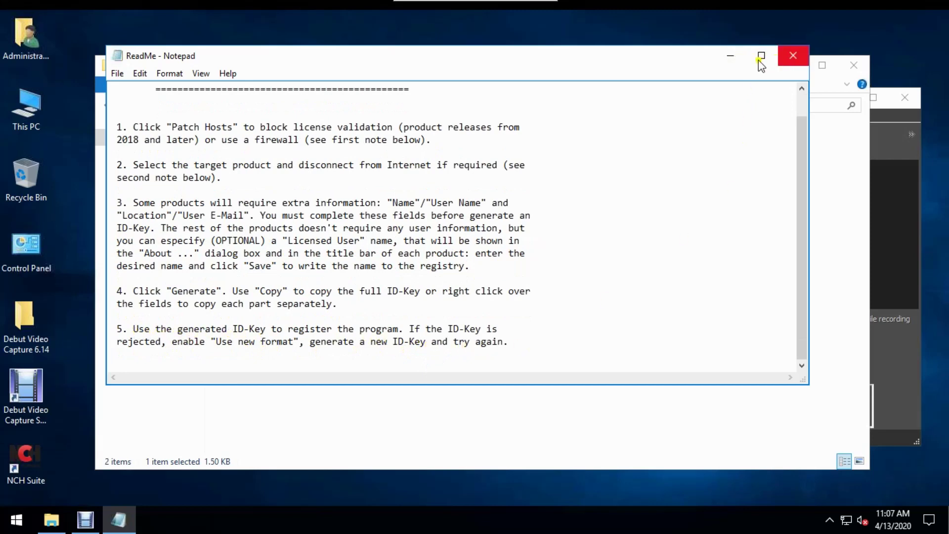
pyautogui.click(732, 56)
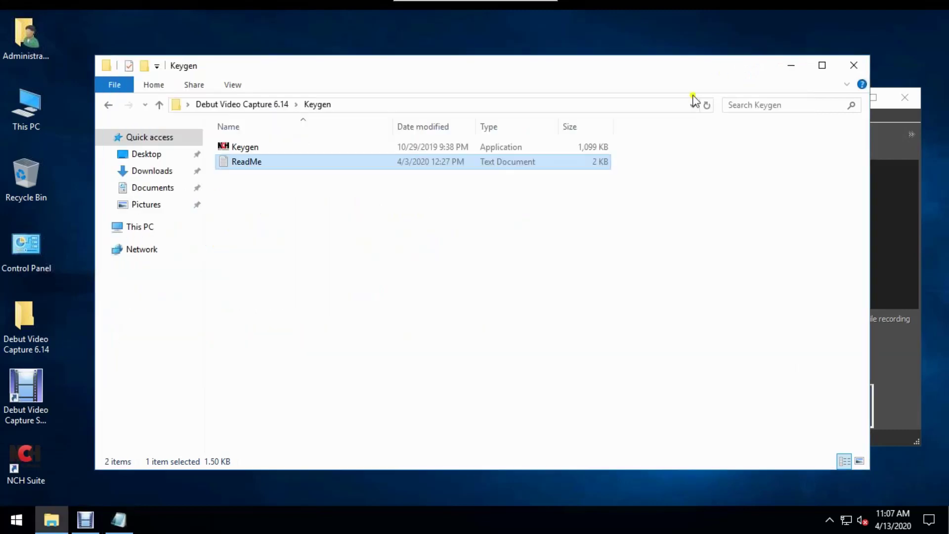
# Launch the Keygen application and place its window beside the Debut window so both are visible
pyautogui.click(251, 148)
pyautogui.doubleClick(250, 146)
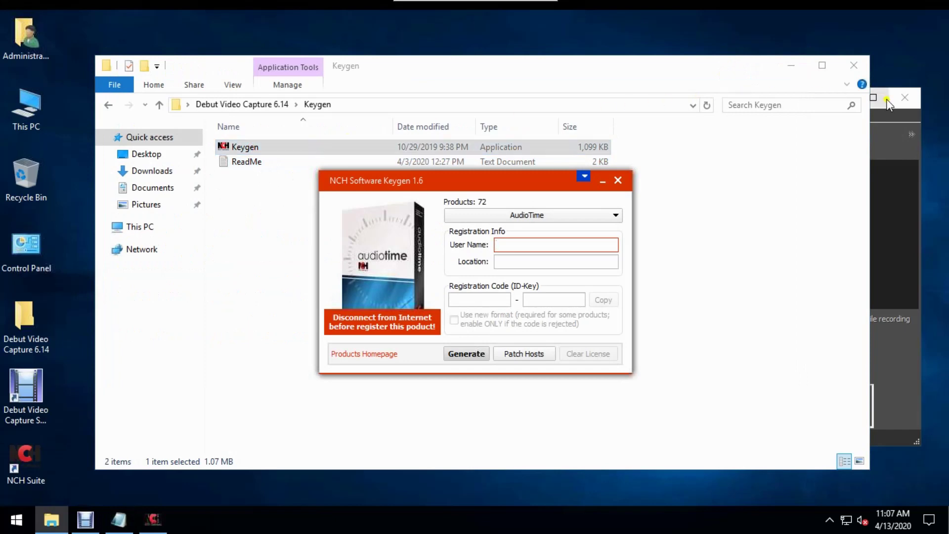
pyautogui.click(884, 112)
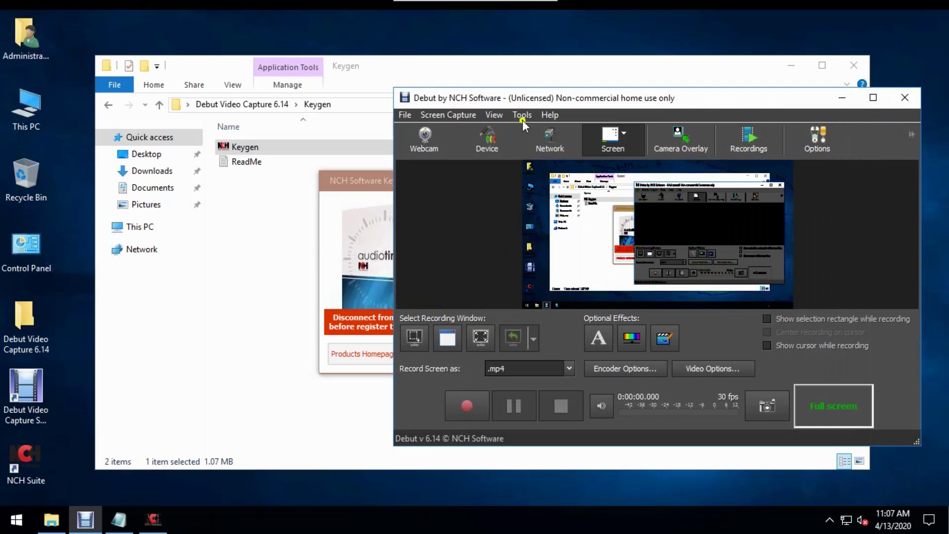
pyautogui.click(361, 180)
pyautogui.moveTo(338, 180); pyautogui.dragTo(187, 213)
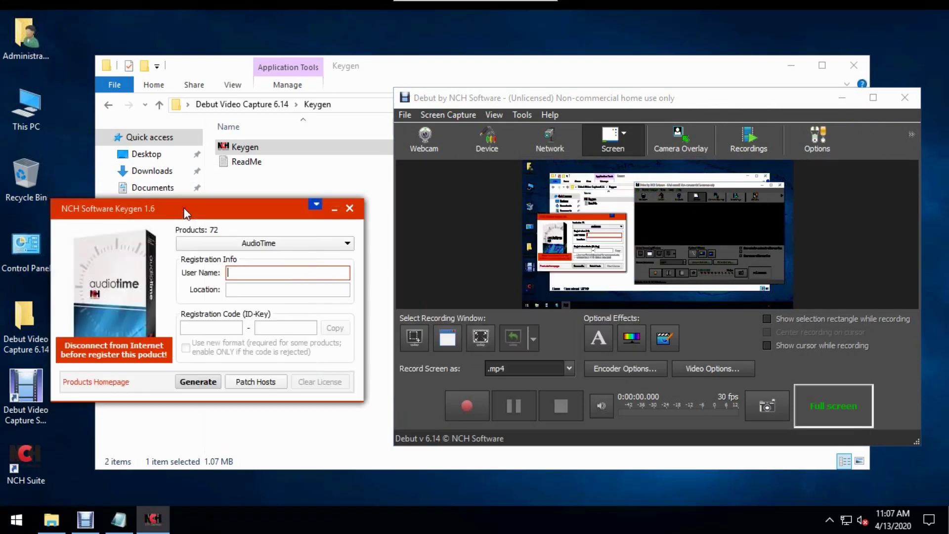
# Choose Debut Video Capture Software as the keygen product and try to register Debut with the generated registration code
pyautogui.click(230, 243)
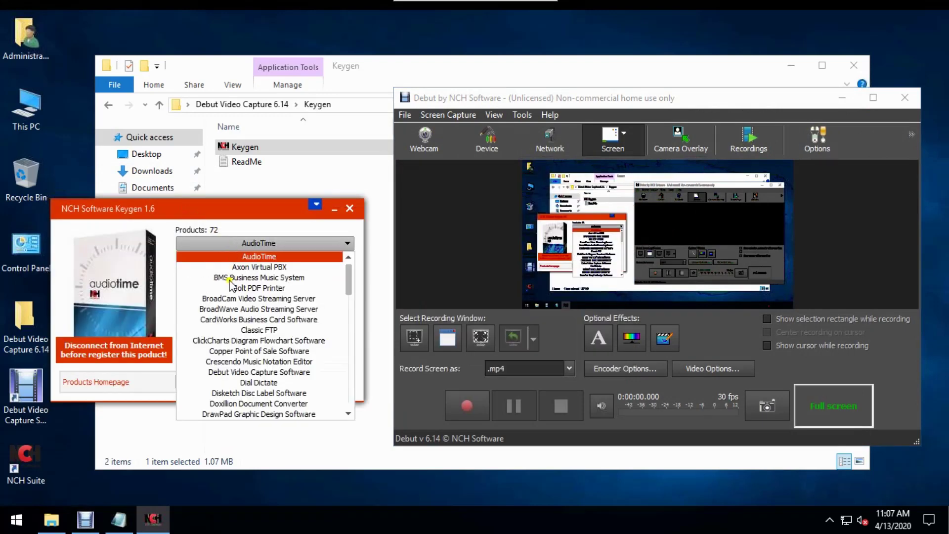
pyautogui.click(237, 374)
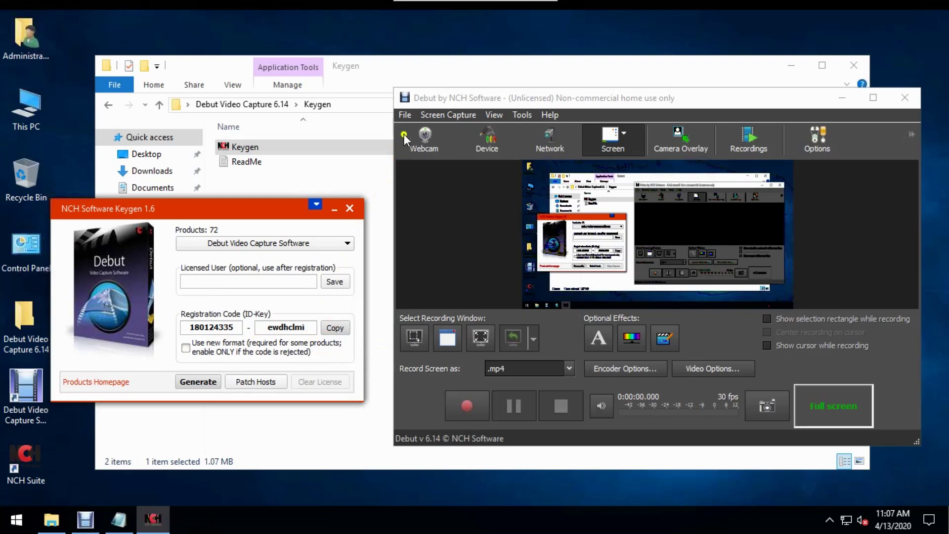
pyautogui.click(405, 116)
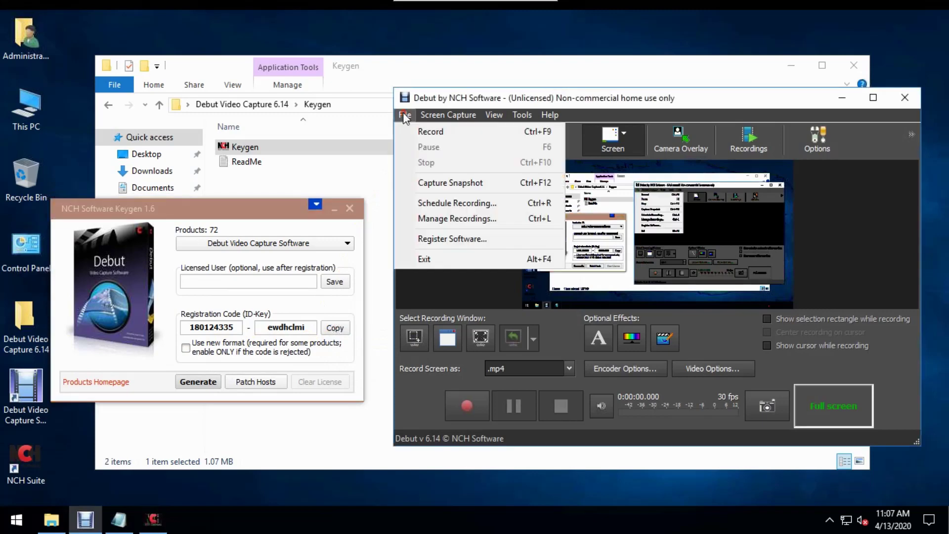
pyautogui.click(443, 238)
pyautogui.click(581, 226)
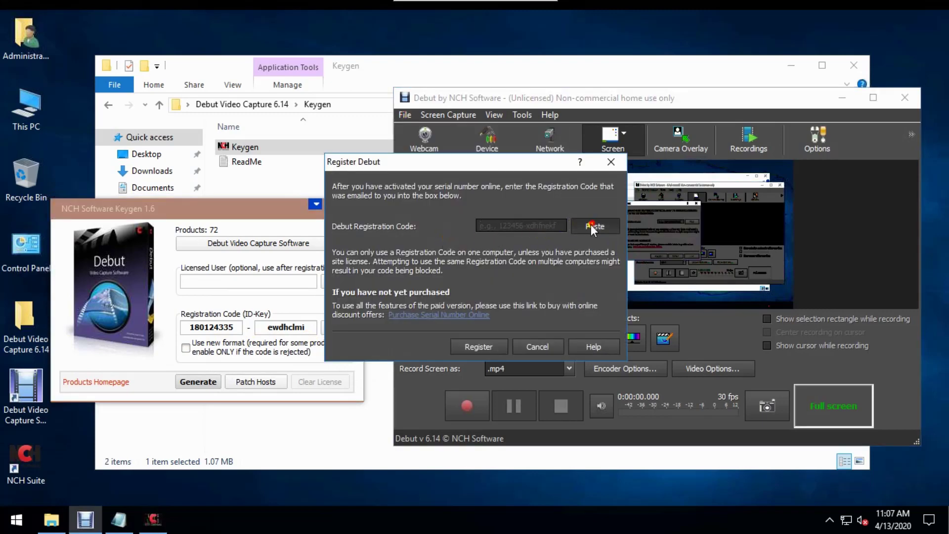
pyautogui.click(486, 348)
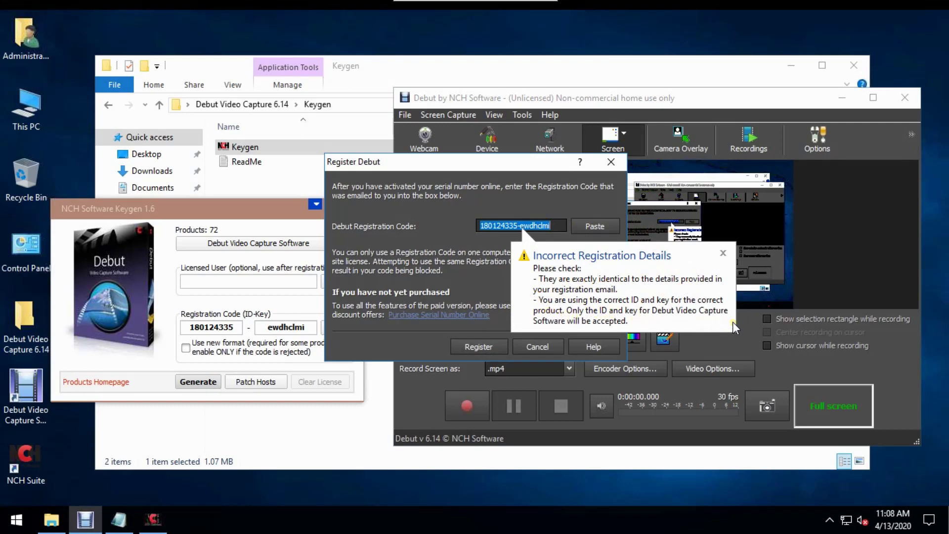
# Generate a registration code with the new format enabled and submit it in Debut's registration code field
pyautogui.click(186, 348)
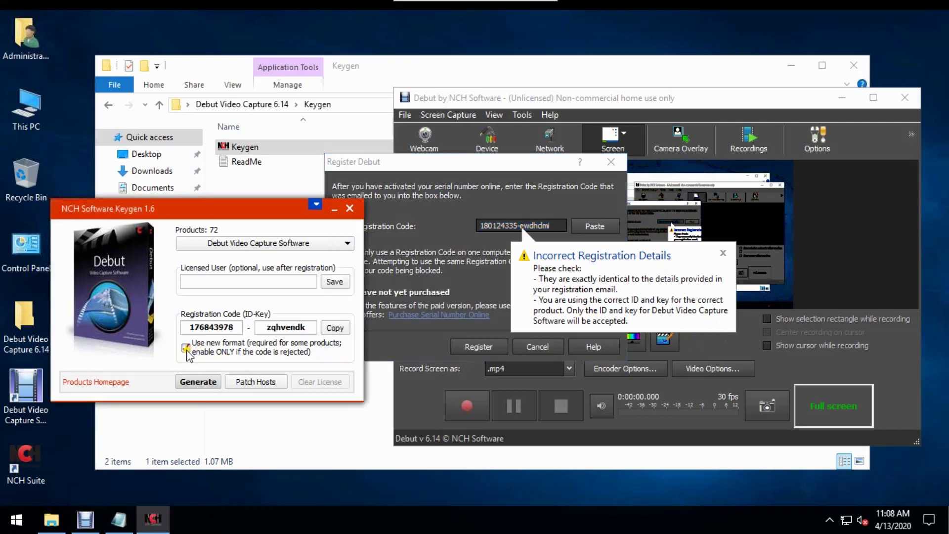
pyautogui.click(190, 385)
pyautogui.click(343, 327)
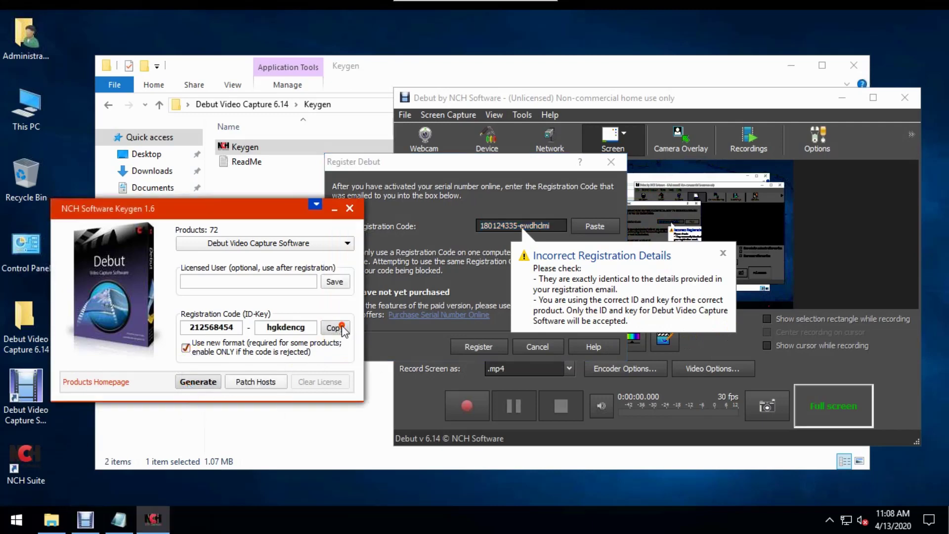
pyautogui.click(595, 227)
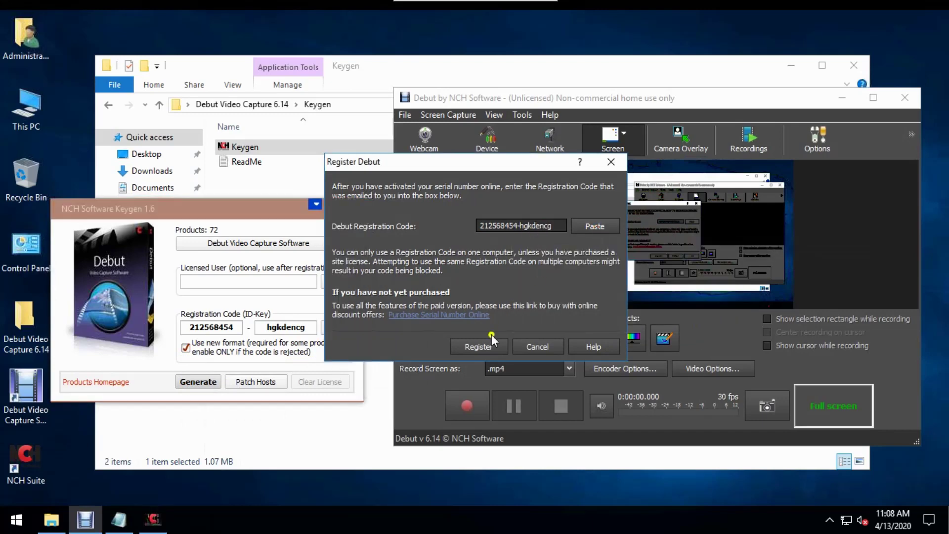
pyautogui.click(480, 347)
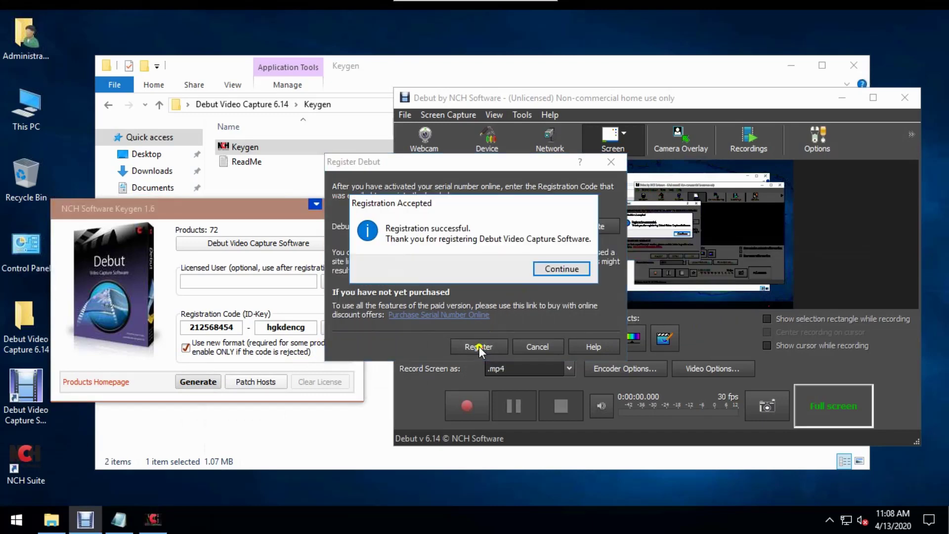
# Dismiss the app-choice prompt without picking an app, and finish the Debut registration, postponing the software backup
pyautogui.press('Return')
pyautogui.click(363, 270)
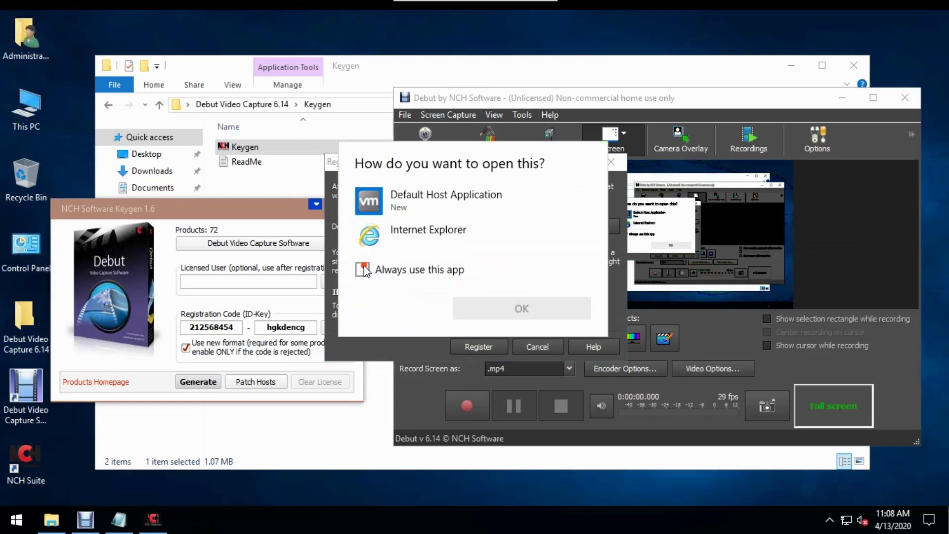
pyautogui.click(327, 158)
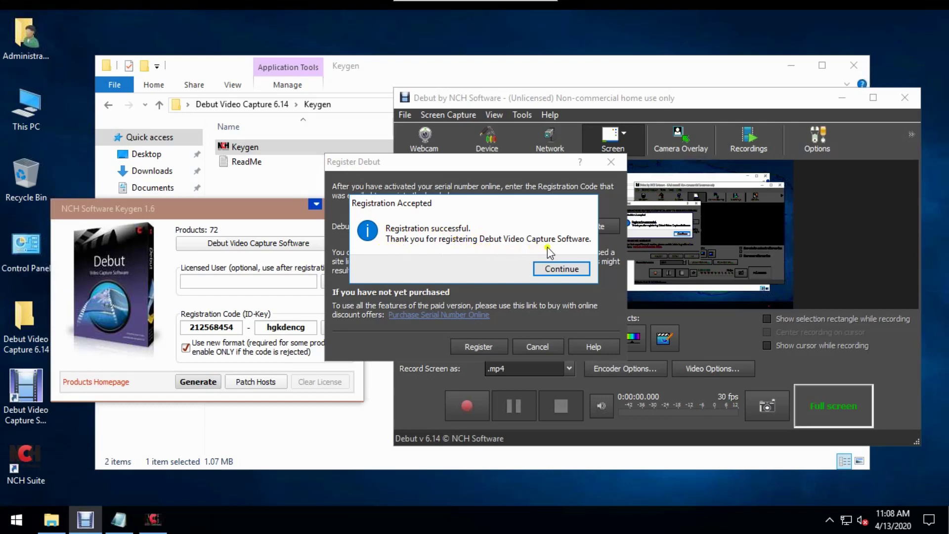
pyautogui.click(575, 271)
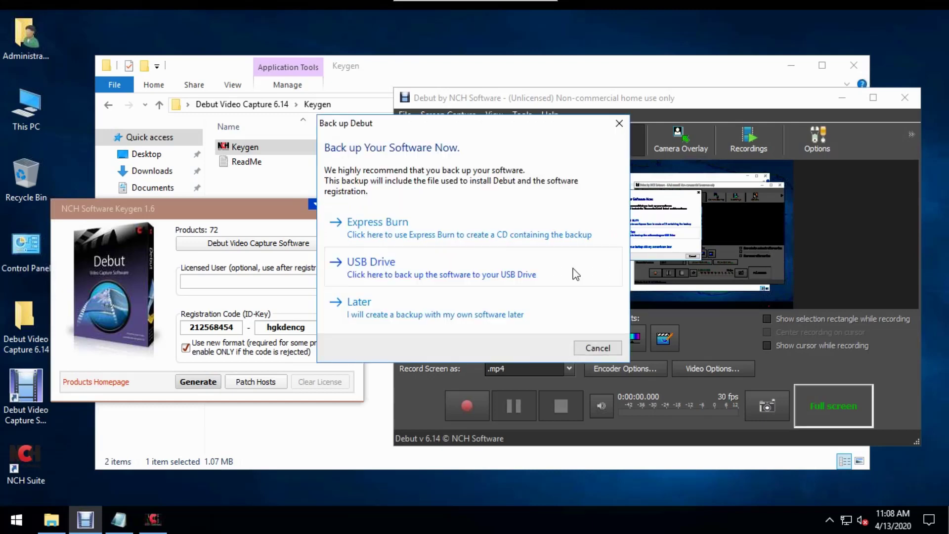
pyautogui.click(388, 316)
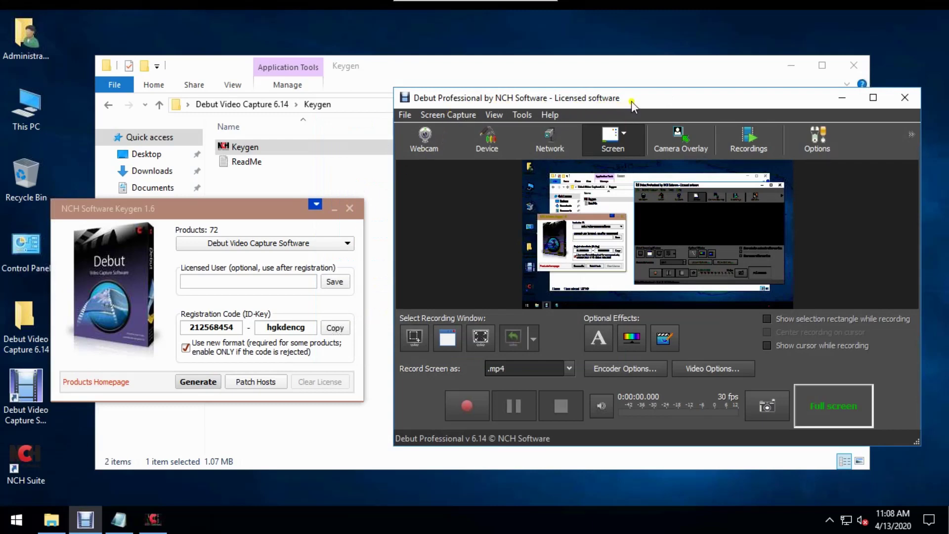
# View Debut's About information to check the program version and licence status, and close it
pyautogui.click(550, 115)
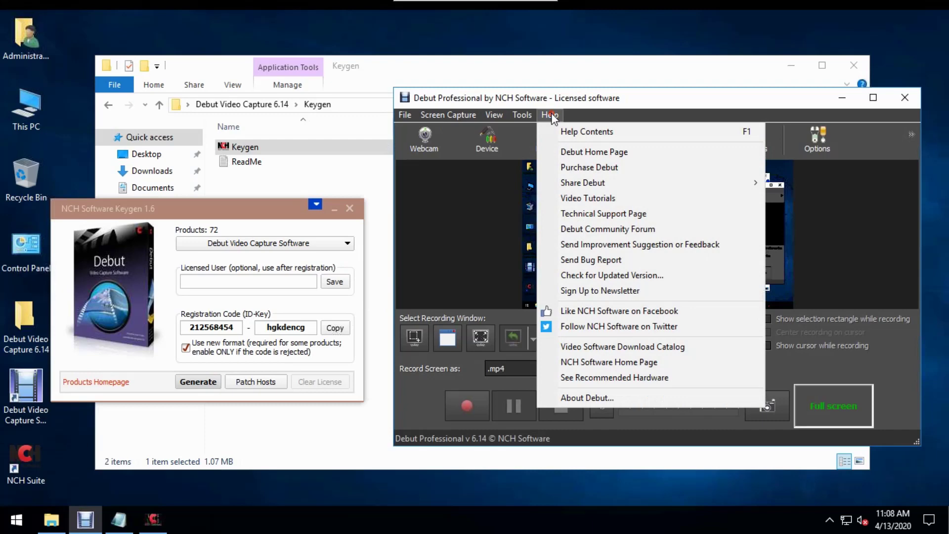
pyautogui.click(581, 397)
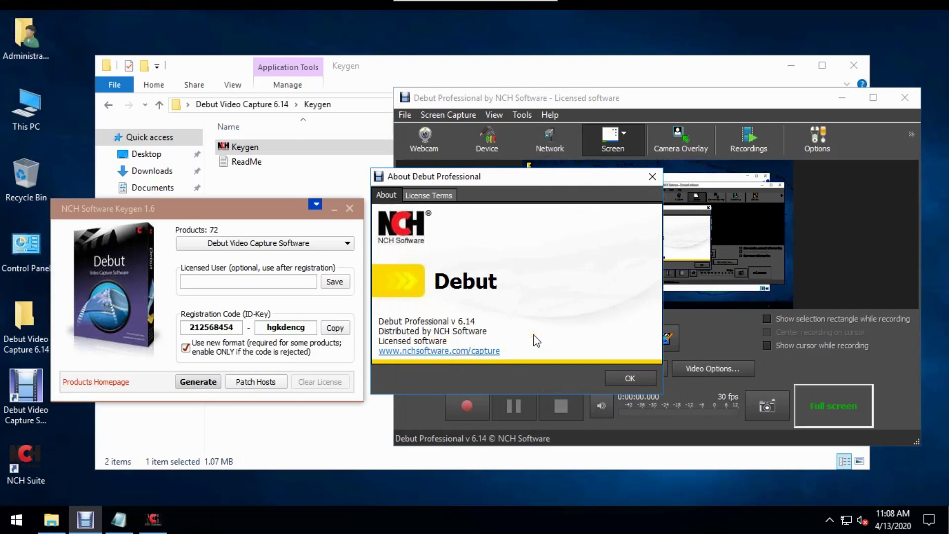
pyautogui.click(629, 378)
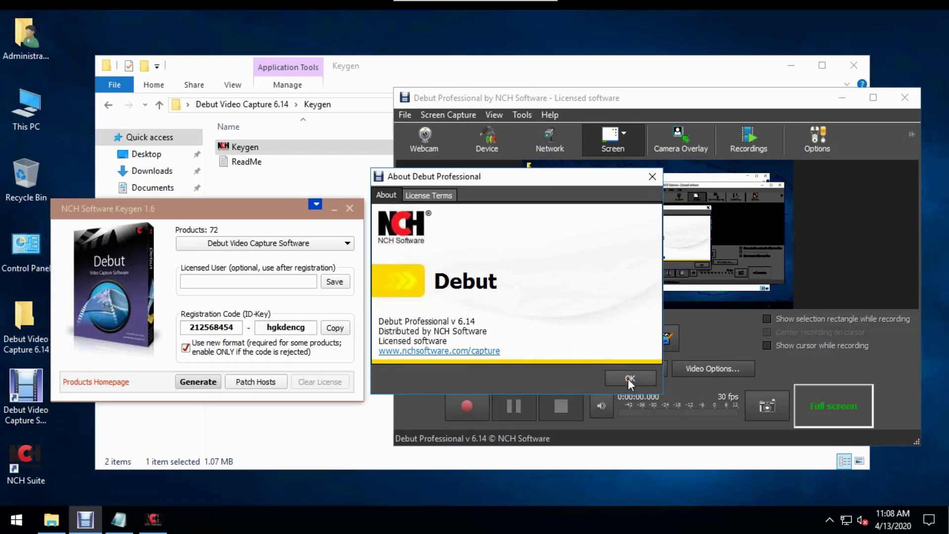
pyautogui.click(635, 149)
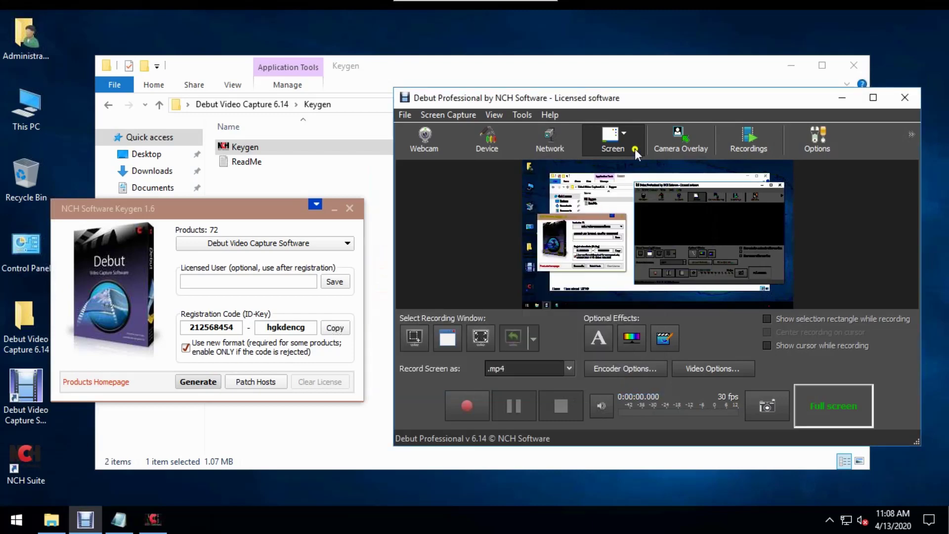
# Close Debut and minimize both the NCH Software Keygen window and the Keygen folder window to reach the desktop
pyautogui.moveTo(692, 98); pyautogui.dragTo(642, 103)
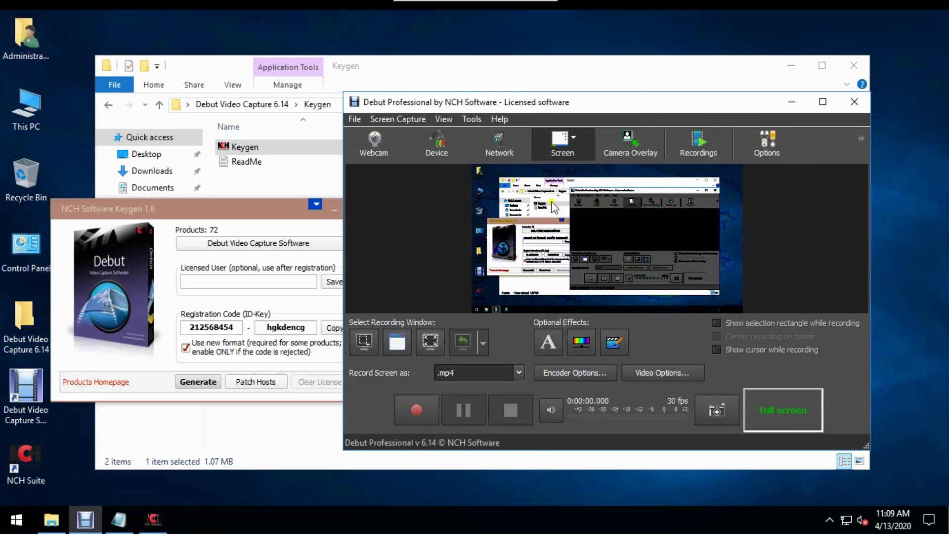
pyautogui.click(859, 103)
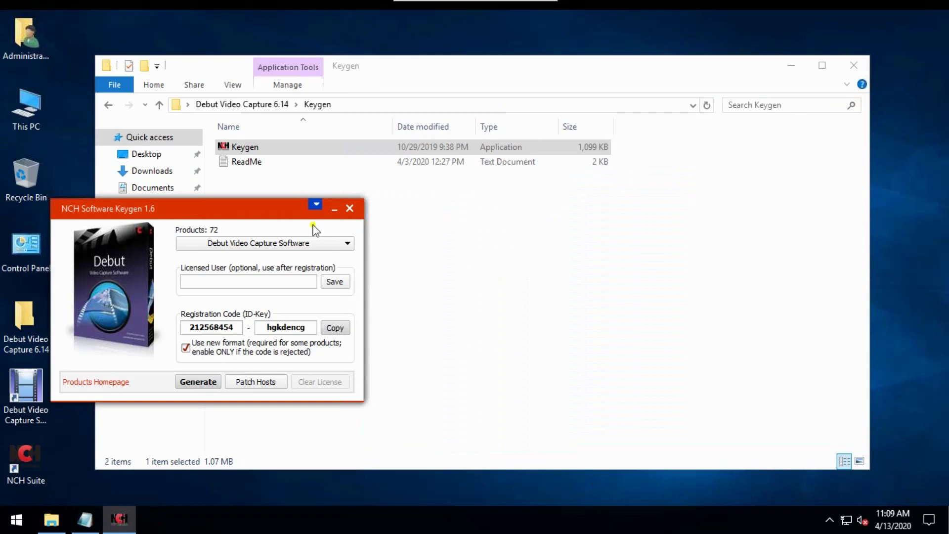
pyautogui.click(333, 210)
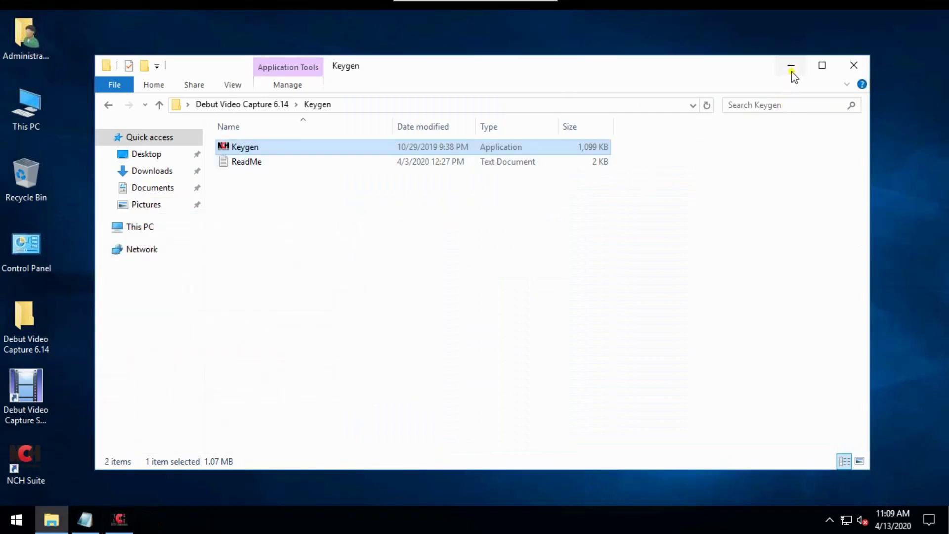
pyautogui.click(792, 65)
# Relaunch Debut Video Capture from its desktop shortcut and maximize its window
pyautogui.rightClick(263, 260)
pyautogui.click(286, 303)
pyautogui.doubleClick(26, 388)
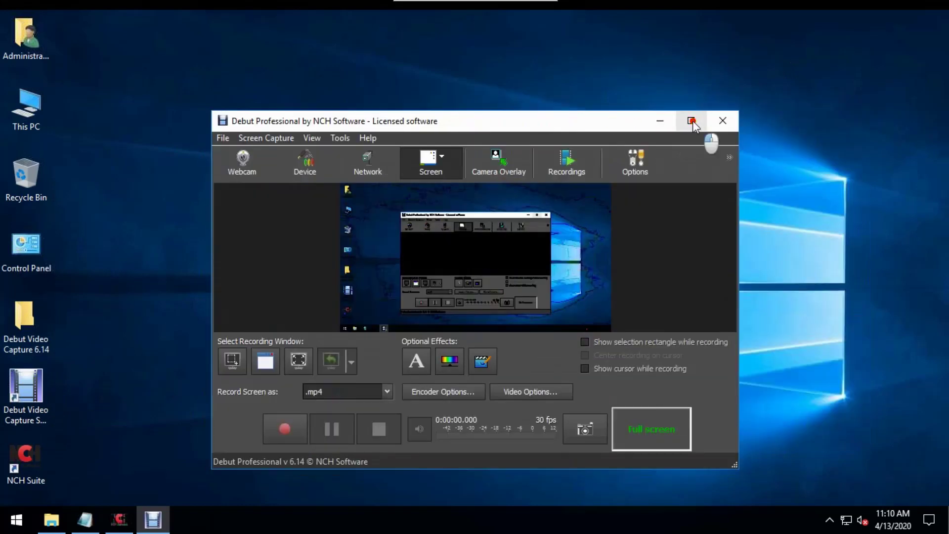
pyautogui.click(692, 121)
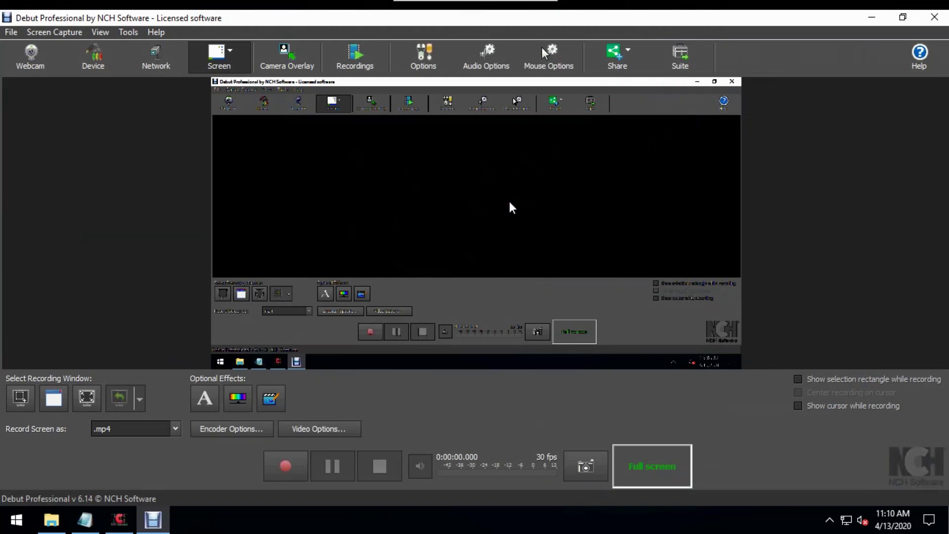
# Recheck the version and licence status in the About information of the relaunched Debut, and close the program
pyautogui.click(156, 33)
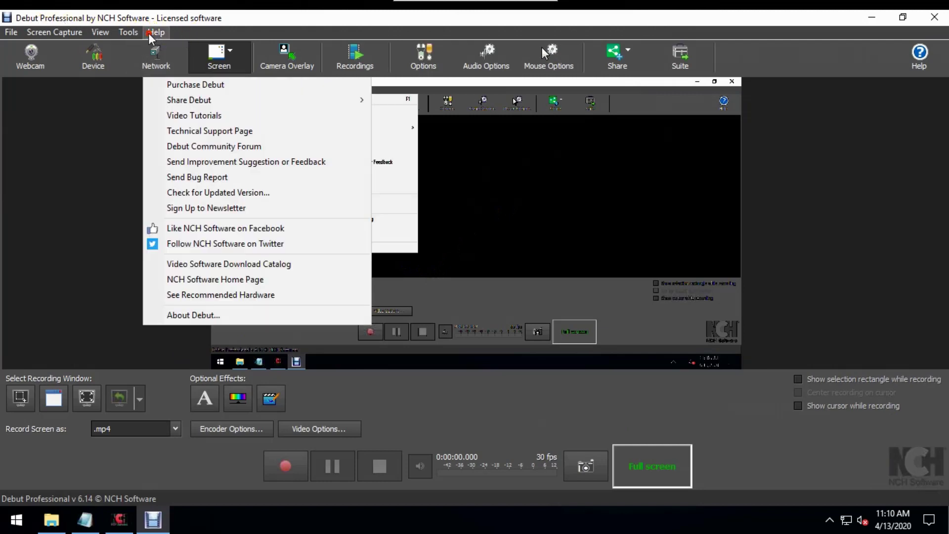
pyautogui.click(181, 312)
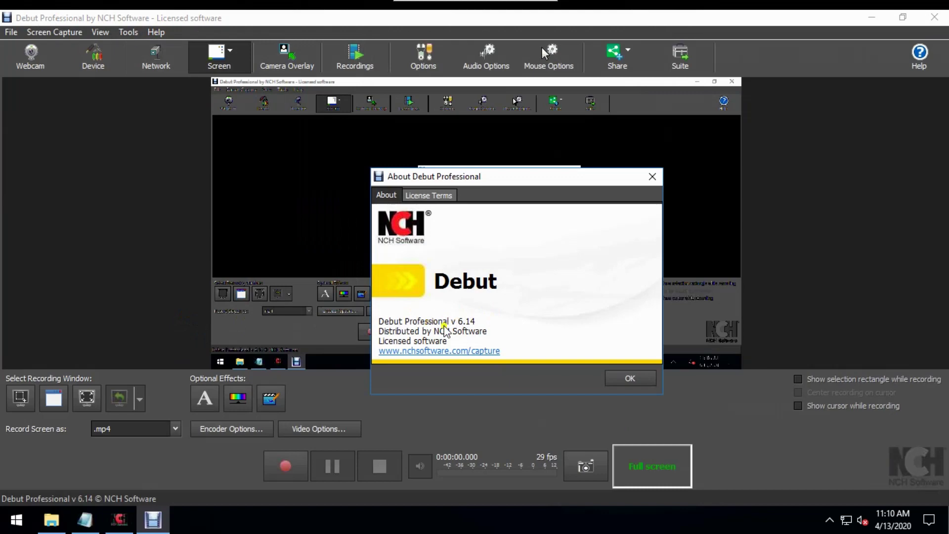
pyautogui.click(634, 378)
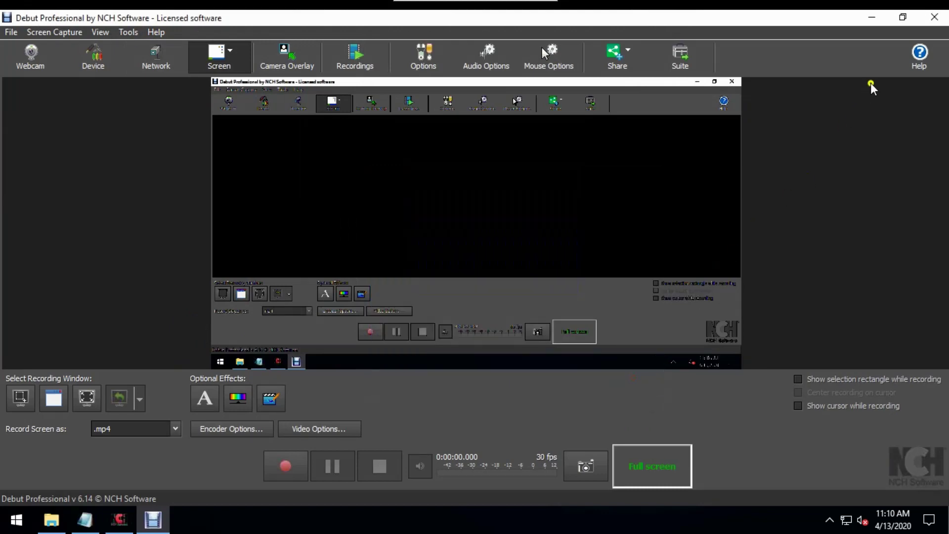
pyautogui.click(934, 19)
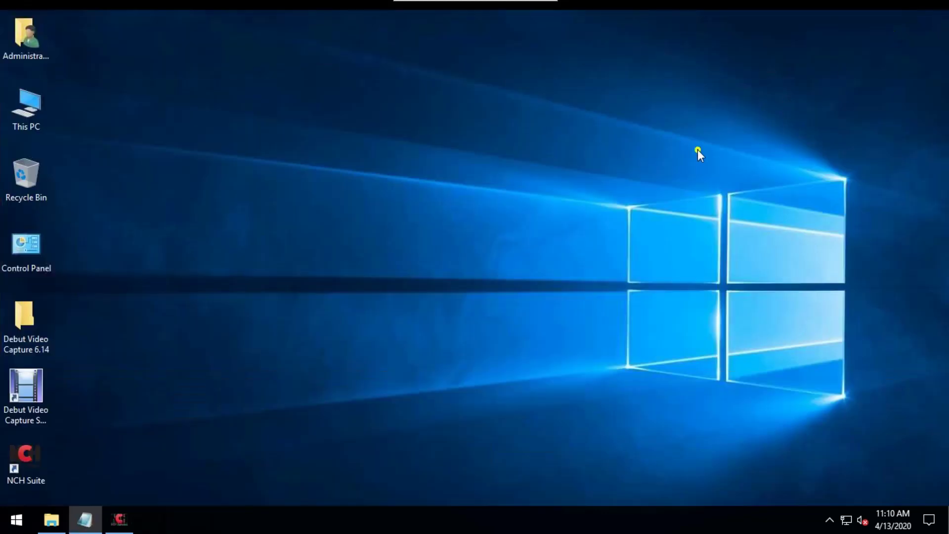